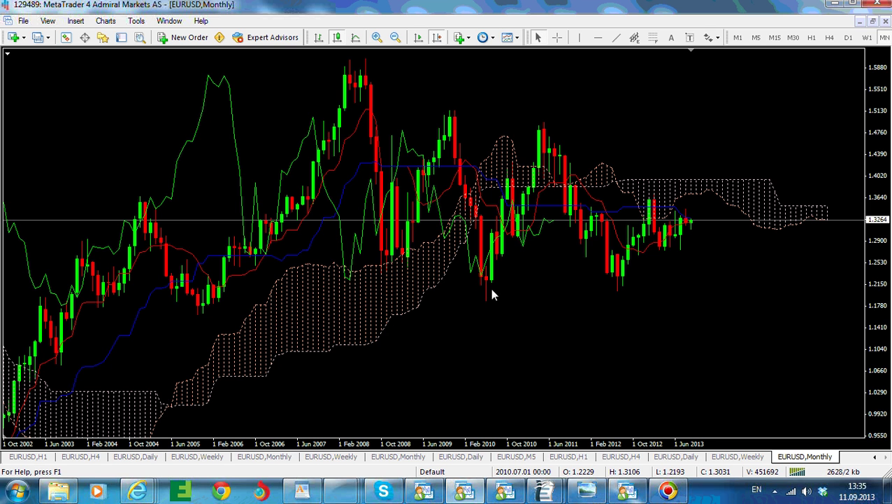
- Add a 'buy calls = price' text label below the 2012 candles
{"action": "left_click", "coordinate": [673, 40]}
{"action": "left_click", "coordinate": [600, 273]}
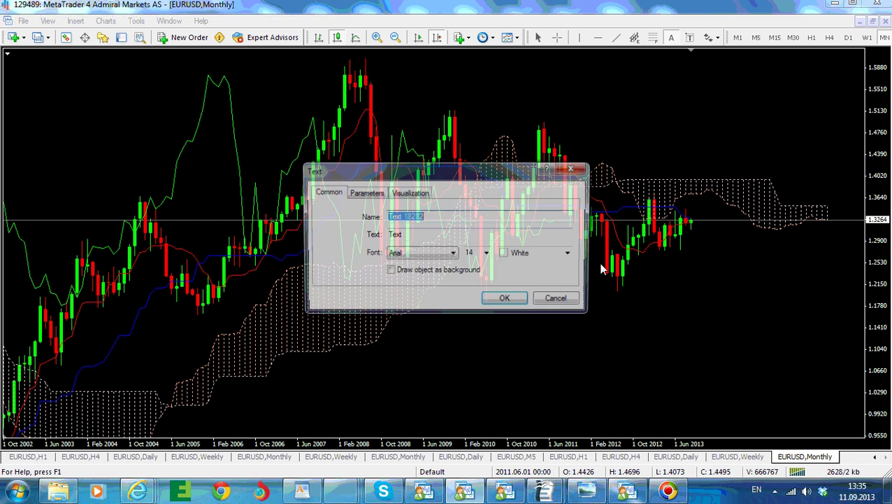
{"action": "key", "text": "Tab"}
{"action": "type", "text": "by cl"}
{"action": "key", "text": "BackSpace"}
{"action": "key", "text": "BackSpace"}
{"action": "key", "text": "BackSpace"}
{"action": "key", "text": "BackSpace"}
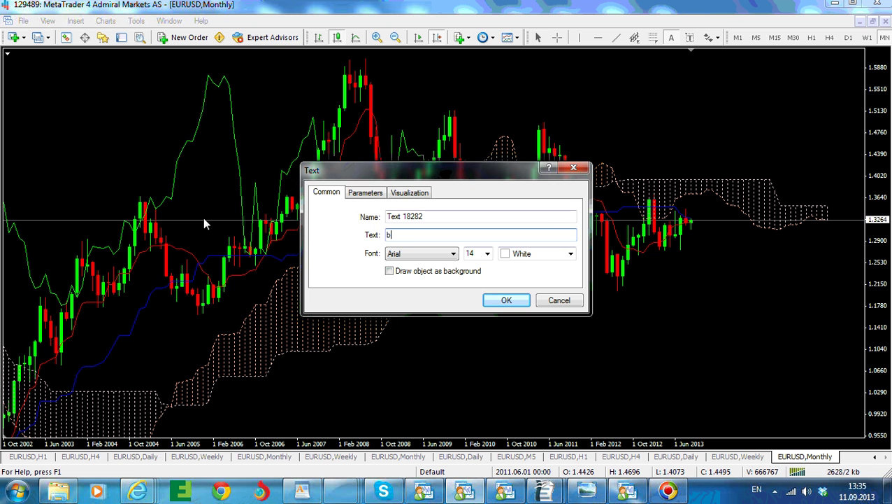
{"action": "type", "text": "uy calls = price"}
{"action": "left_click", "coordinate": [501, 305]}
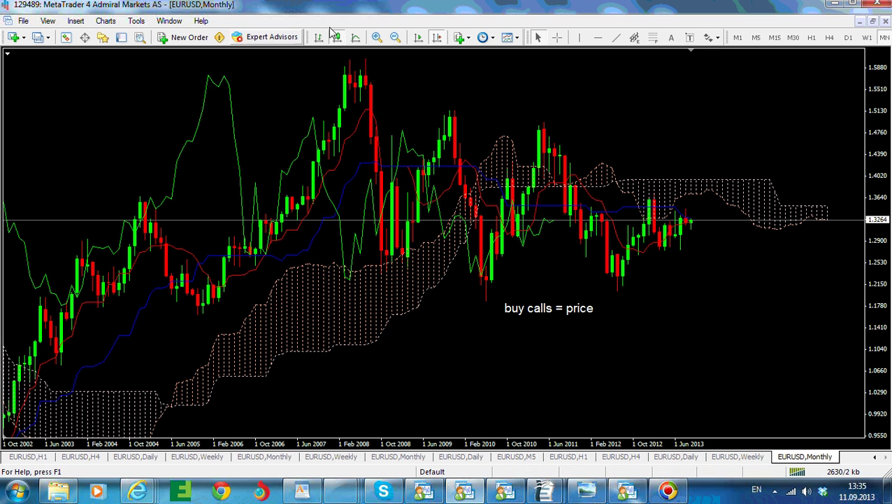
- Place an Arrow Up sign beside the 'buy calls = price' label
{"action": "left_click", "coordinate": [712, 37]}
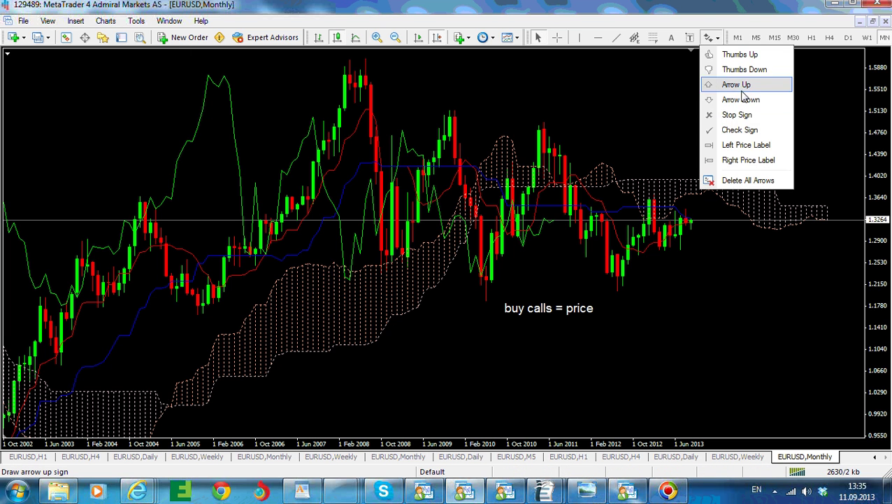
{"action": "left_click", "coordinate": [740, 86]}
{"action": "left_click", "coordinate": [608, 307]}
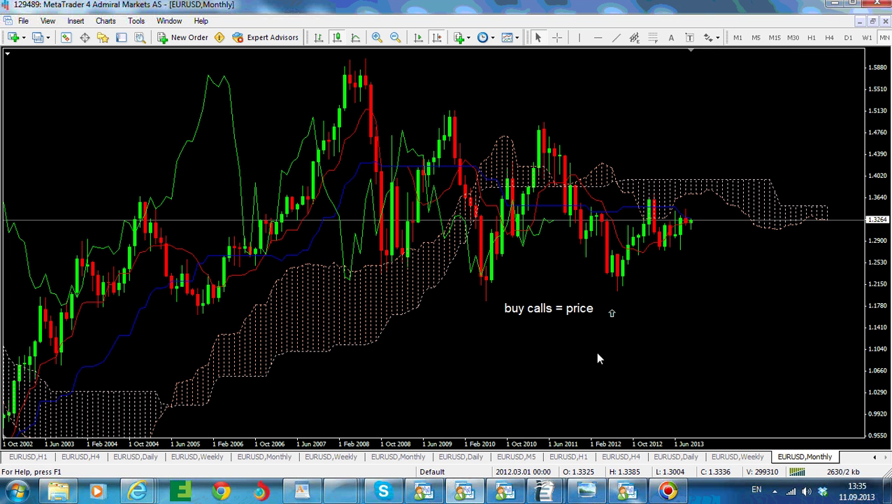
{"action": "double_click", "coordinate": [608, 309]}
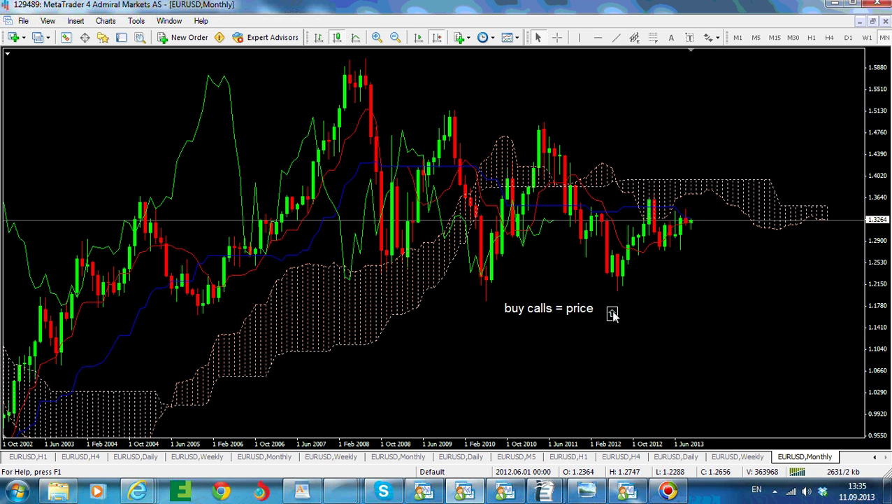
{"action": "left_click", "coordinate": [610, 346]}
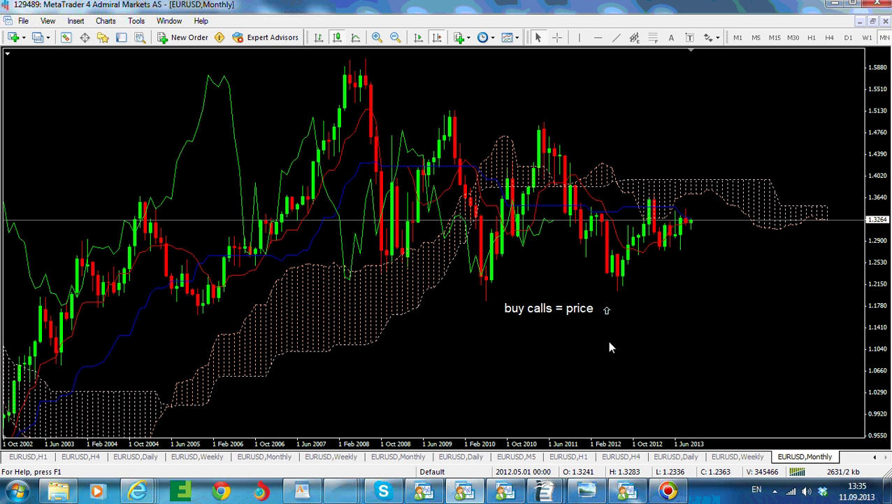
- Copy the label just below the original and change its text to 'buy puts = price'
{"action": "double_click", "coordinate": [550, 307]}
{"action": "left_click_drag", "start_coordinate": [549, 302], "coordinate": [550, 322]}
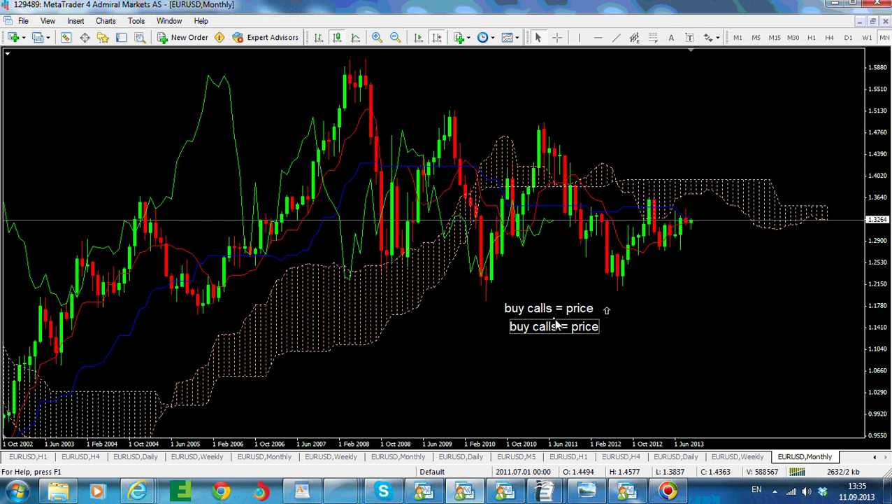
{"action": "right_click", "coordinate": [550, 322]}
{"action": "left_click", "coordinate": [591, 330]}
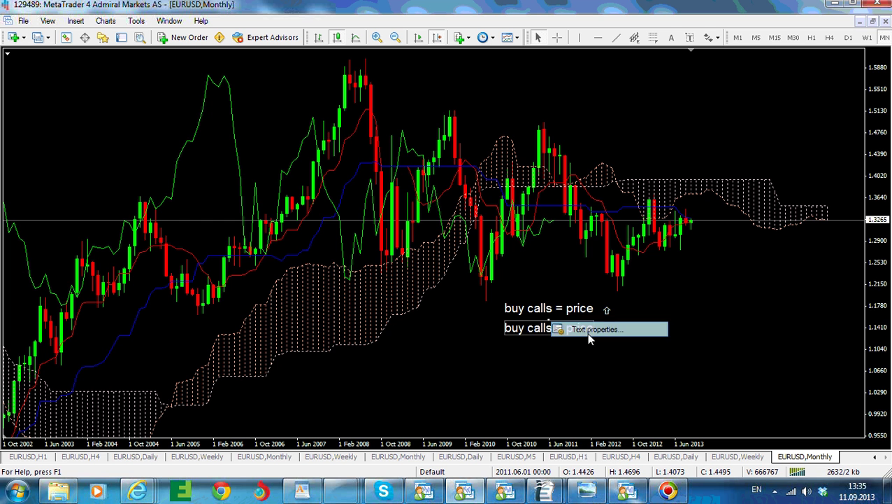
{"action": "left_click", "coordinate": [416, 238]}
{"action": "key", "text": "BackSpace"}
{"action": "key", "text": "BackSpace"}
{"action": "key", "text": "BackSpace"}
{"action": "key", "text": "BackSpace"}
{"action": "key", "text": "BackSpace"}
{"action": "type", "text": "puts"}
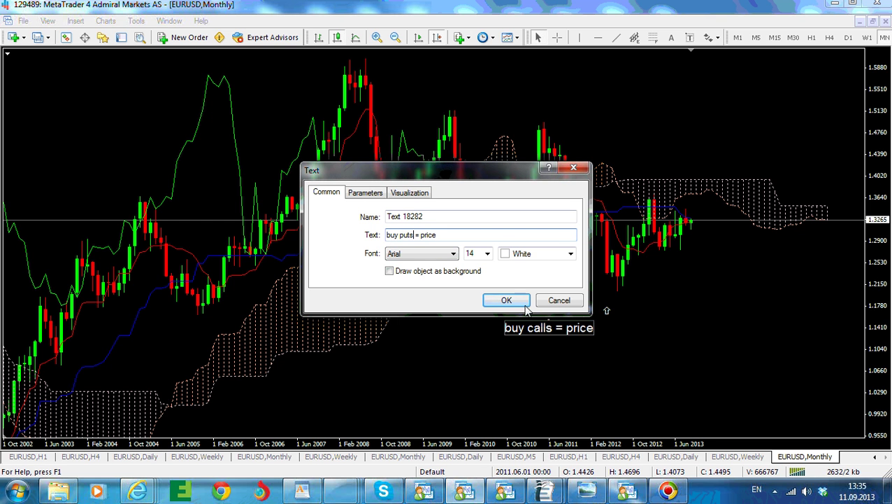
{"action": "left_click", "coordinate": [506, 300]}
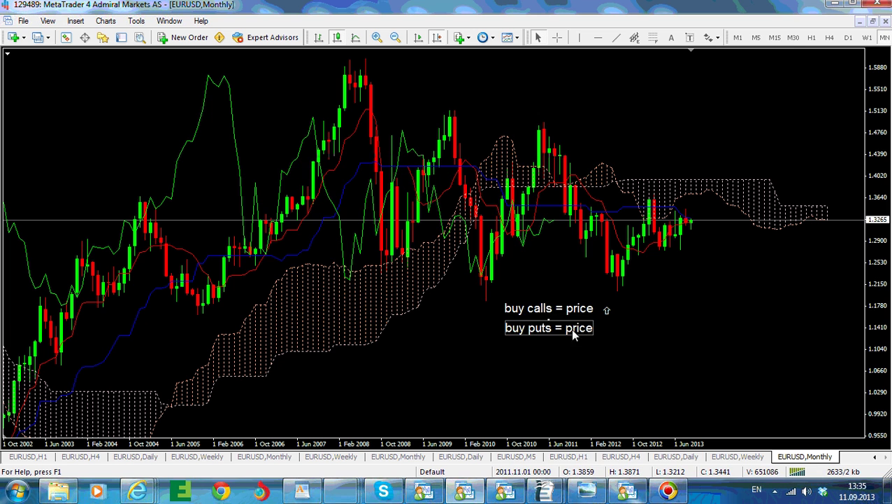
- Place an Arrow Down sign beside the 'buy puts = price' label
{"action": "left_click", "coordinate": [716, 38]}
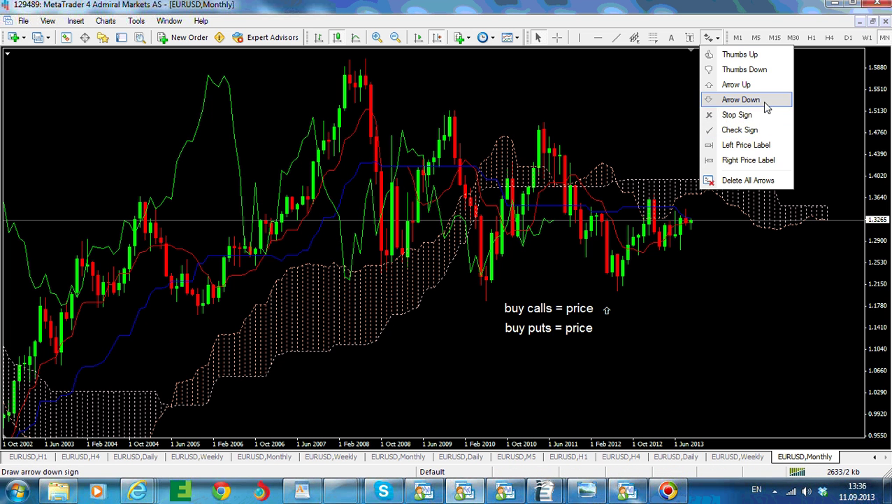
{"action": "left_click", "coordinate": [742, 100]}
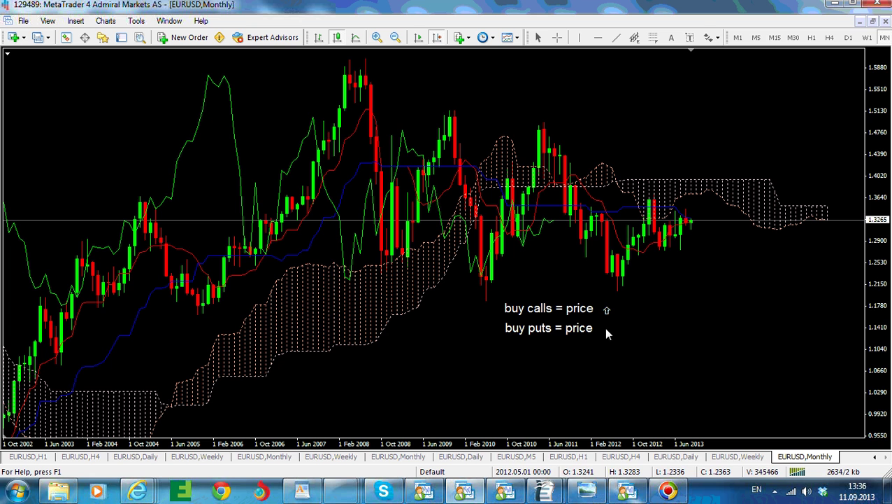
{"action": "left_click", "coordinate": [606, 333]}
{"action": "mouse_move", "coordinate": [690, 223]}
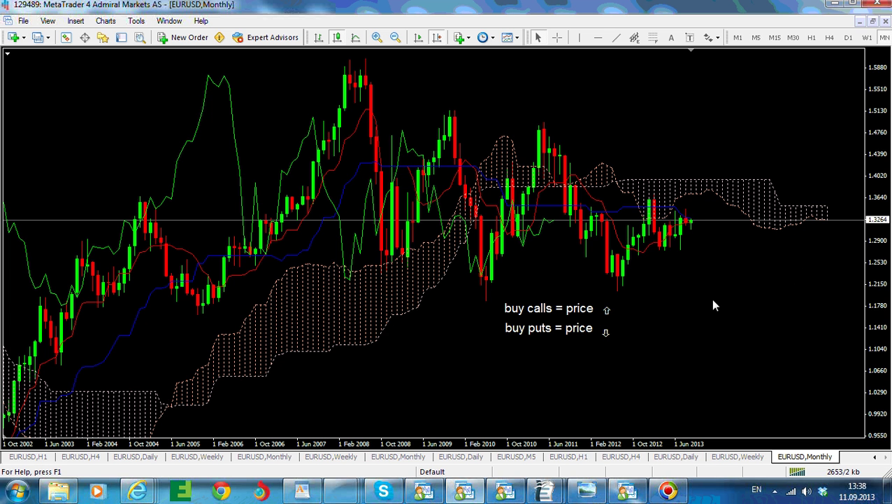
- Scroll back to the 2004–2007 rise and read candle dates with the crosshair
{"action": "scroll", "coordinate": [665, 293], "scroll_direction": "down", "scroll_amount": 5}
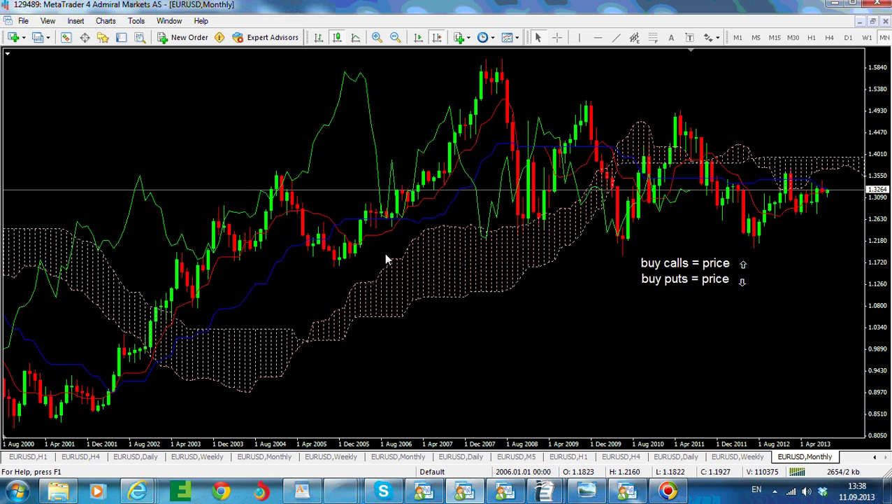
{"action": "scroll", "coordinate": [385, 259], "scroll_direction": "down", "scroll_amount": 3}
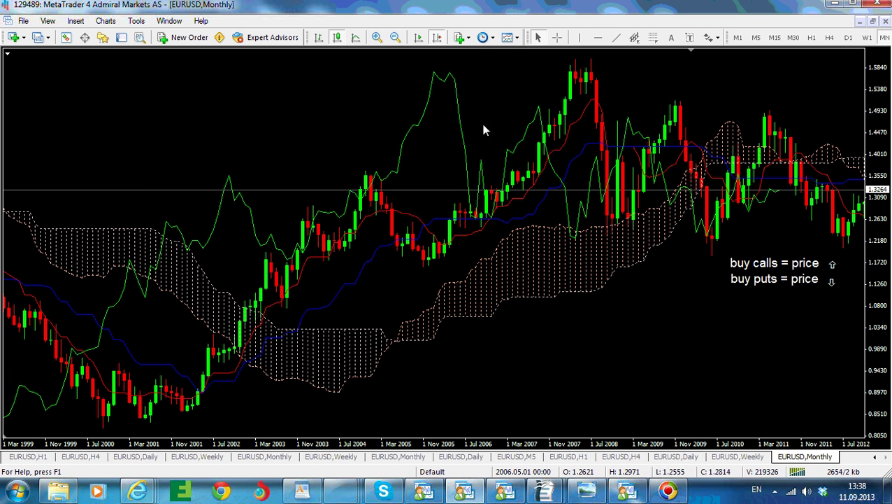
{"action": "left_click", "coordinate": [711, 39]}
{"action": "left_click", "coordinate": [728, 81]}
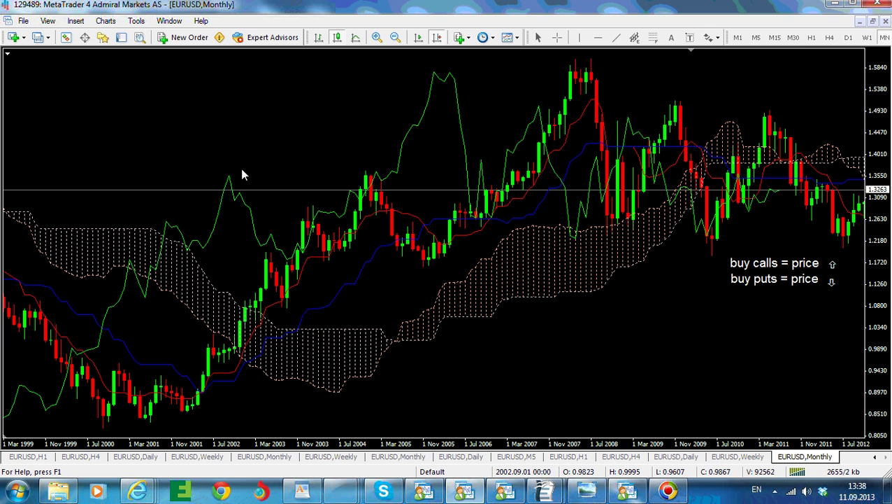
{"action": "middle_click", "coordinate": [183, 184]}
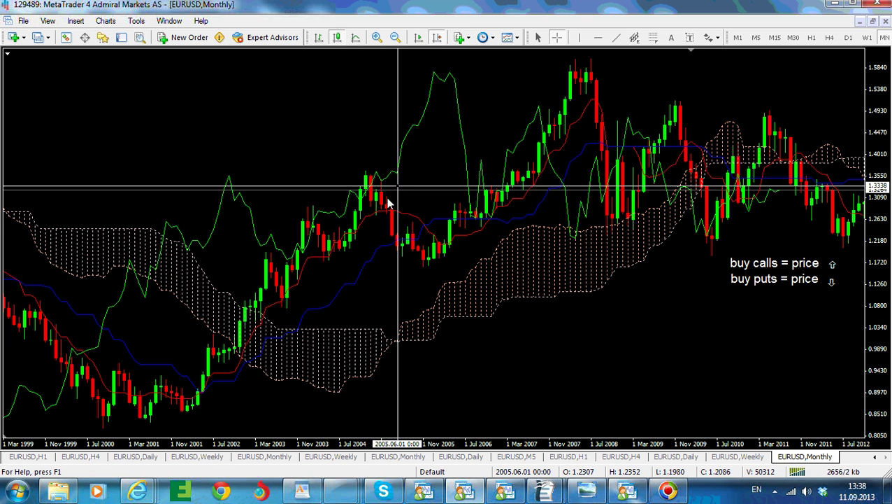
- Mark the early-2005 signal candle and the 2005 low with up arrows
{"action": "left_click", "coordinate": [713, 37]}
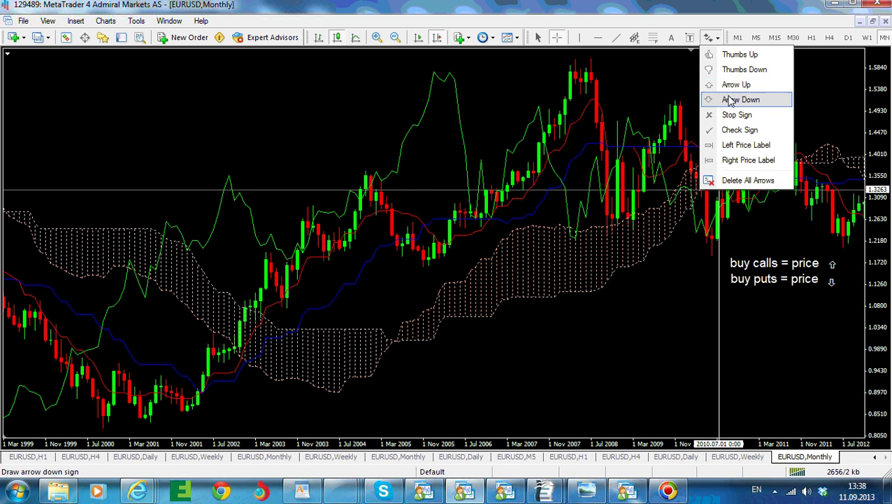
{"action": "left_click", "coordinate": [731, 84]}
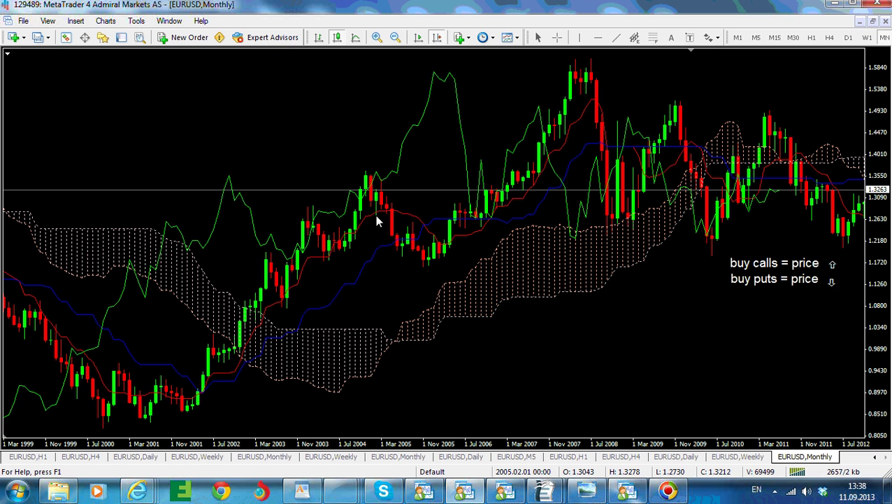
{"action": "left_click", "coordinate": [377, 227]}
{"action": "left_click", "coordinate": [713, 37]}
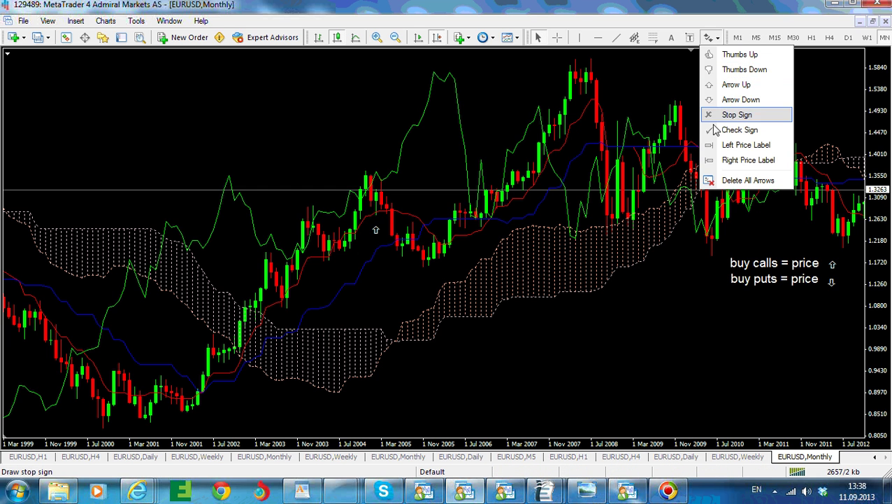
{"action": "left_click", "coordinate": [739, 85]}
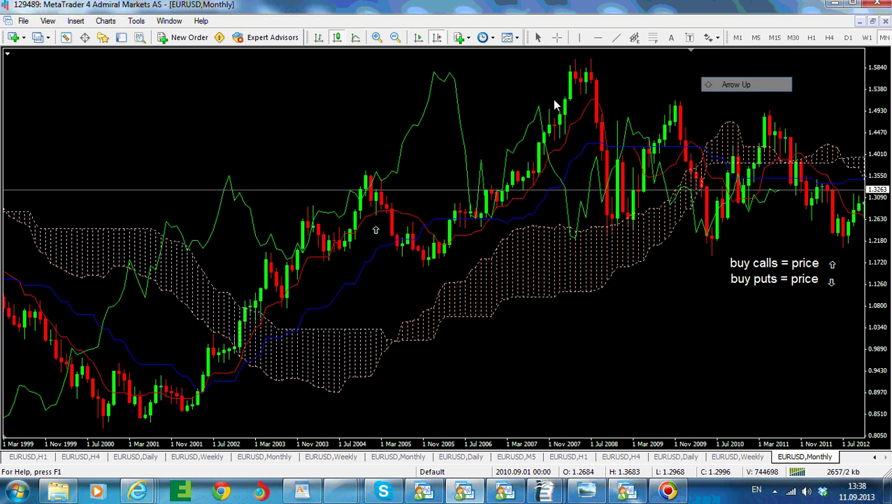
{"action": "left_click", "coordinate": [397, 257]}
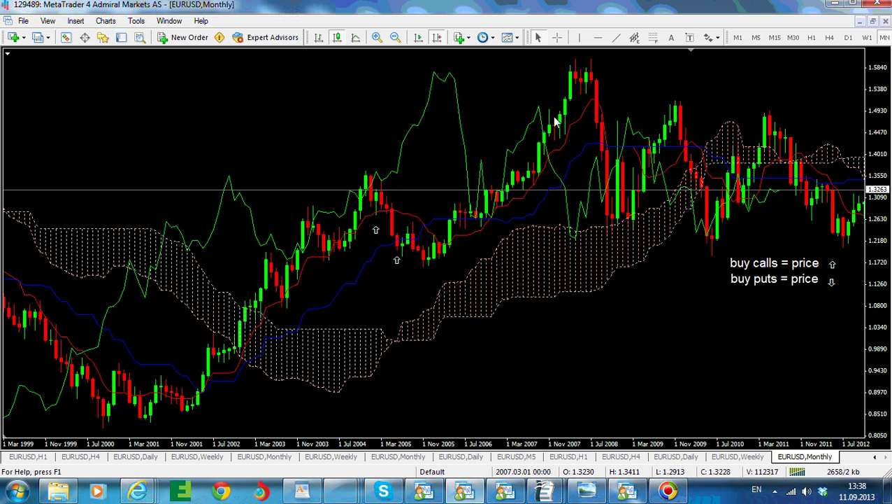
- Mark the mid-2006 signal candles with arrows, adding a second up arrow beside the first
{"action": "left_click", "coordinate": [712, 37]}
{"action": "left_click", "coordinate": [738, 85]}
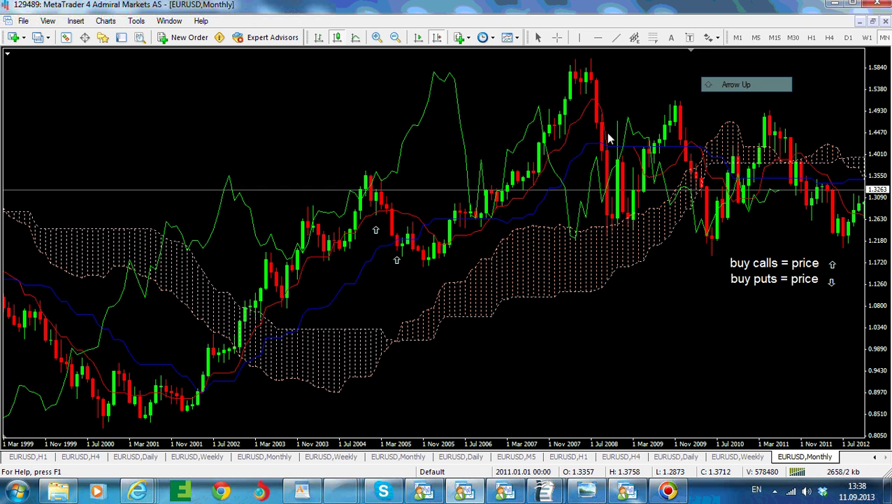
{"action": "left_click", "coordinate": [496, 215]}
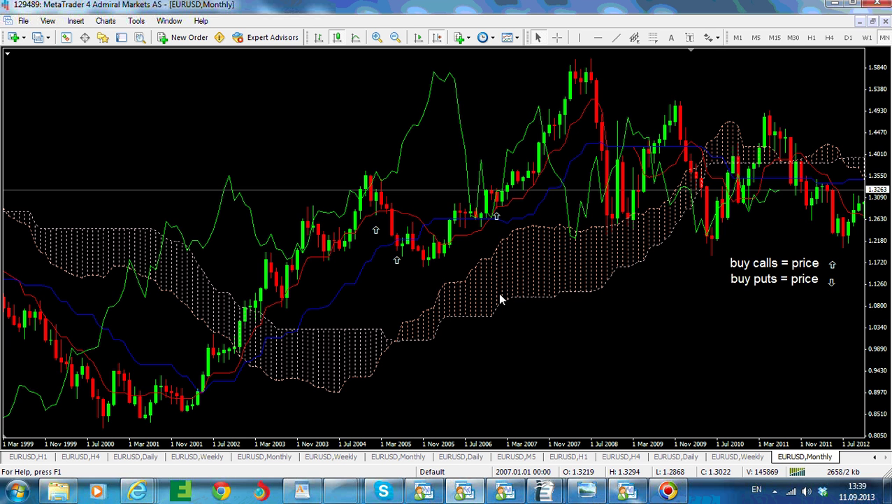
{"action": "left_click", "coordinate": [712, 37]}
{"action": "left_click", "coordinate": [747, 99]}
{"action": "left_click", "coordinate": [535, 192]}
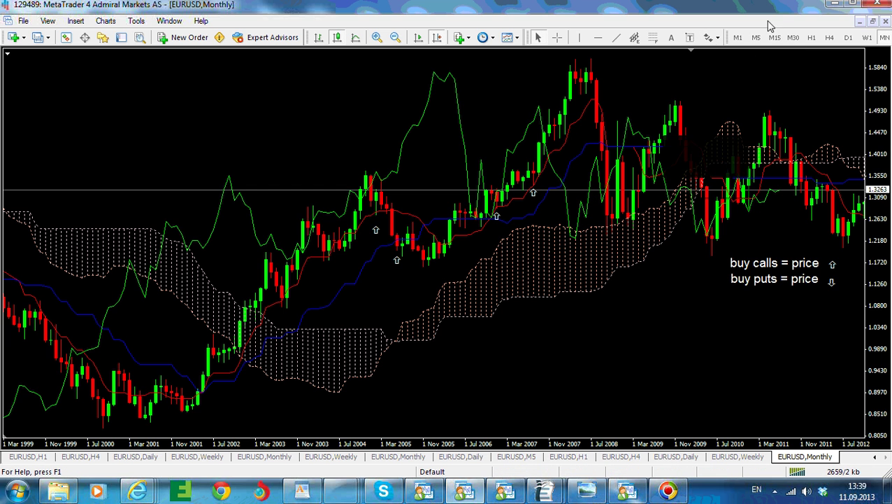
{"action": "left_click", "coordinate": [711, 38]}
{"action": "left_click", "coordinate": [747, 85]}
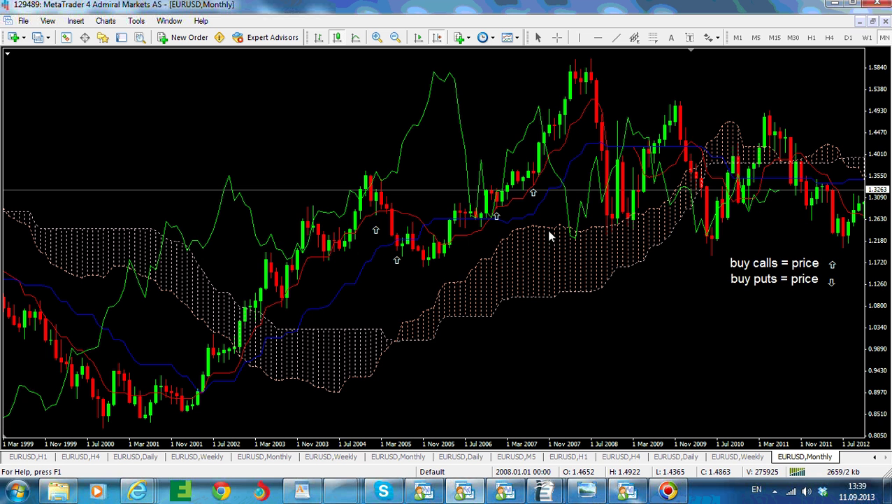
{"action": "left_click", "coordinate": [503, 213]}
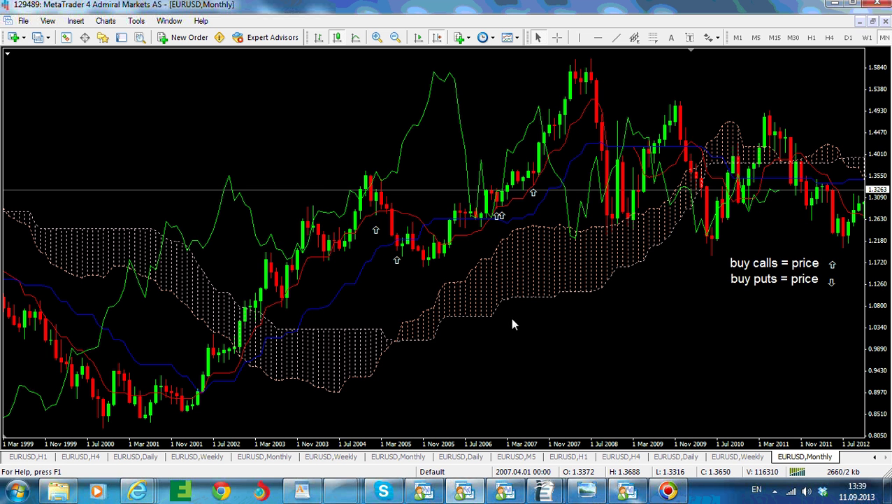
- Place down arrows on the 1999 decline and above the 1998 peak
{"action": "scroll", "coordinate": [439, 265], "scroll_direction": "down", "scroll_amount": 10}
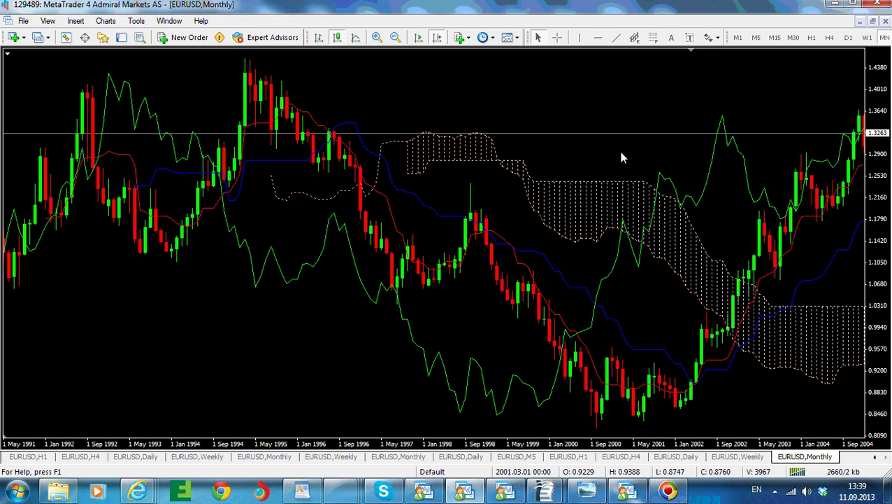
{"action": "left_click", "coordinate": [713, 37]}
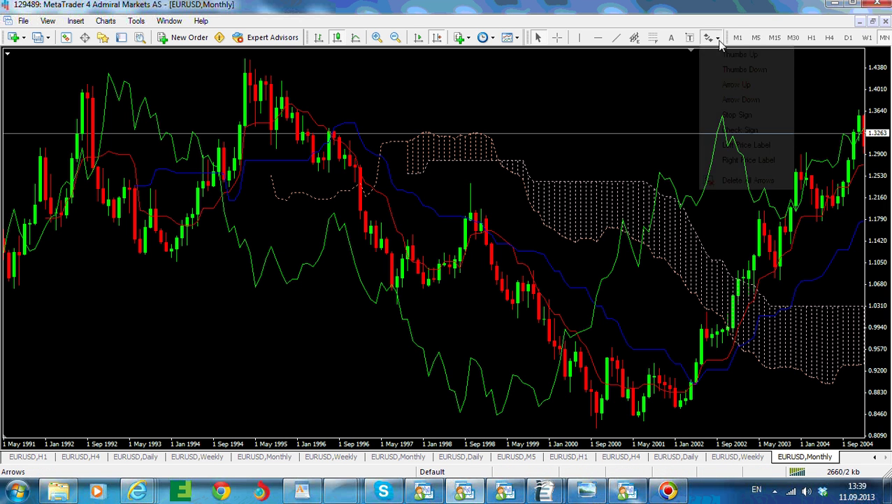
{"action": "left_click", "coordinate": [738, 99]}
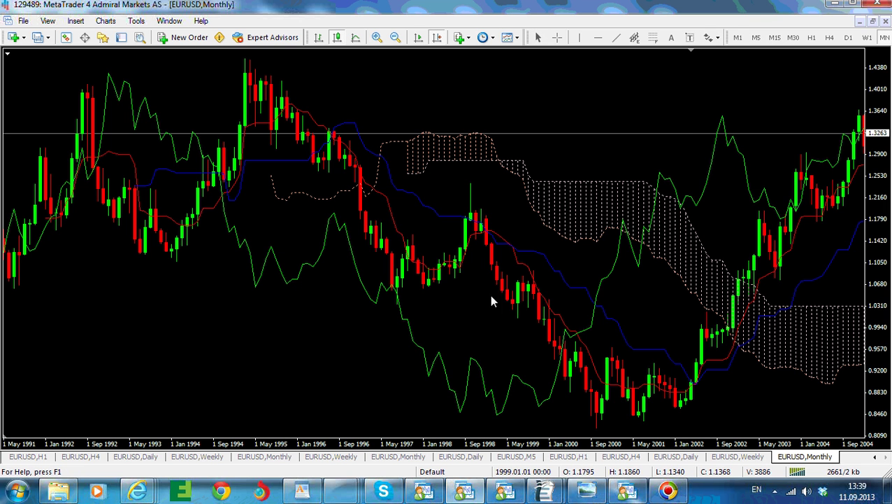
{"action": "left_click", "coordinate": [536, 265]}
{"action": "left_click", "coordinate": [710, 37]}
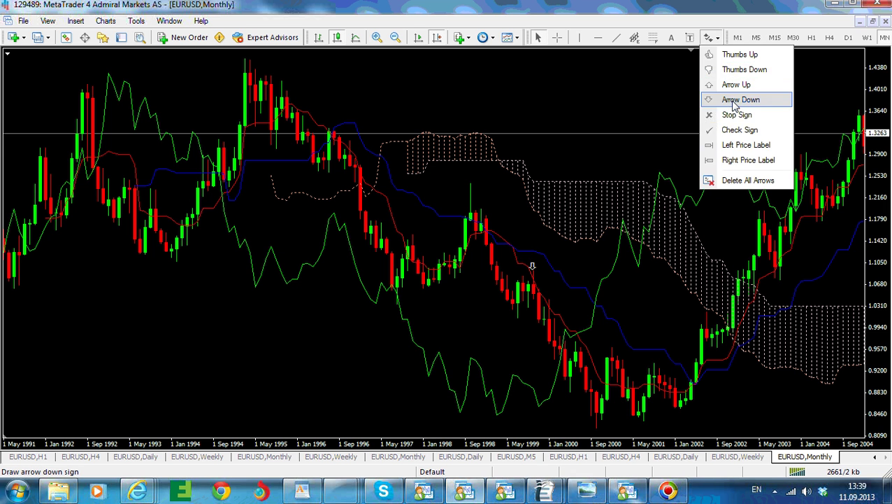
{"action": "left_click", "coordinate": [741, 99]}
{"action": "left_click", "coordinate": [467, 208]}
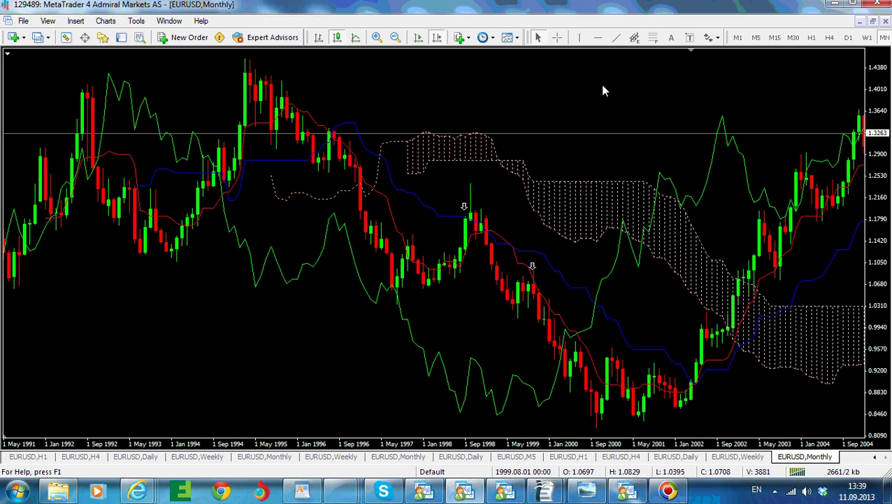
- Place down arrows at the 1997 top and on the late-1999 decline
{"action": "left_click", "coordinate": [708, 40]}
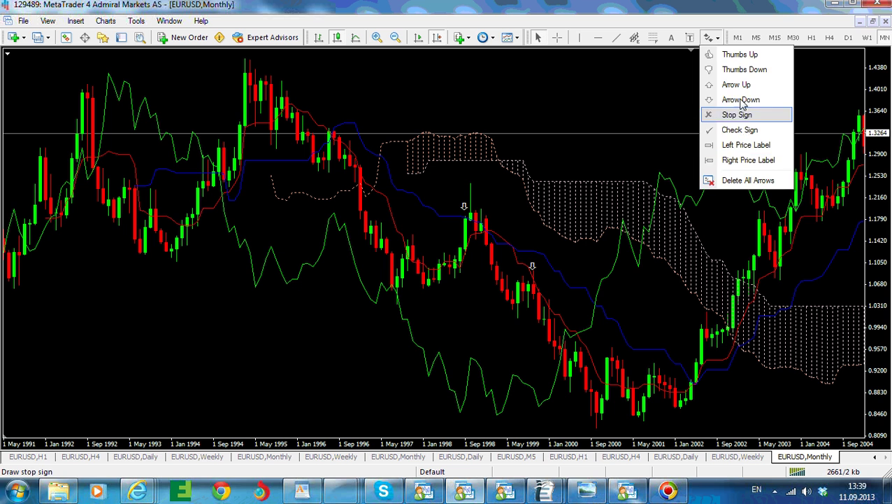
{"action": "left_click", "coordinate": [723, 99]}
{"action": "left_click", "coordinate": [409, 237]}
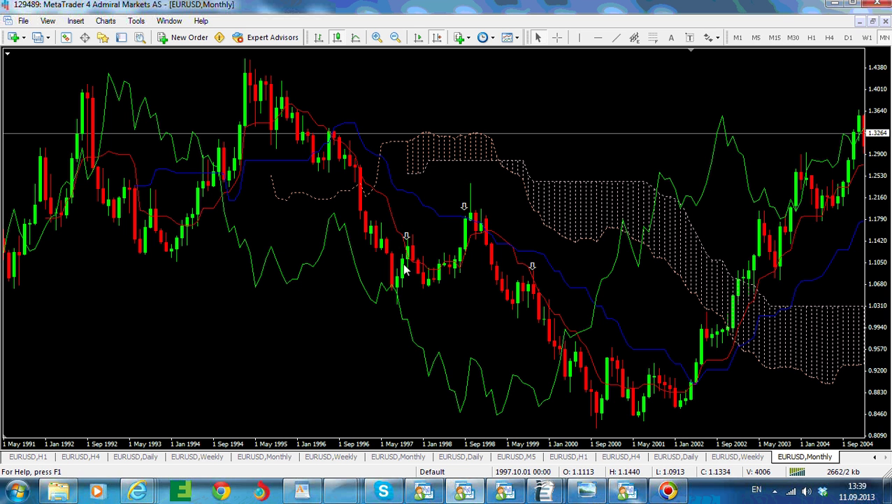
{"action": "left_click", "coordinate": [709, 39]}
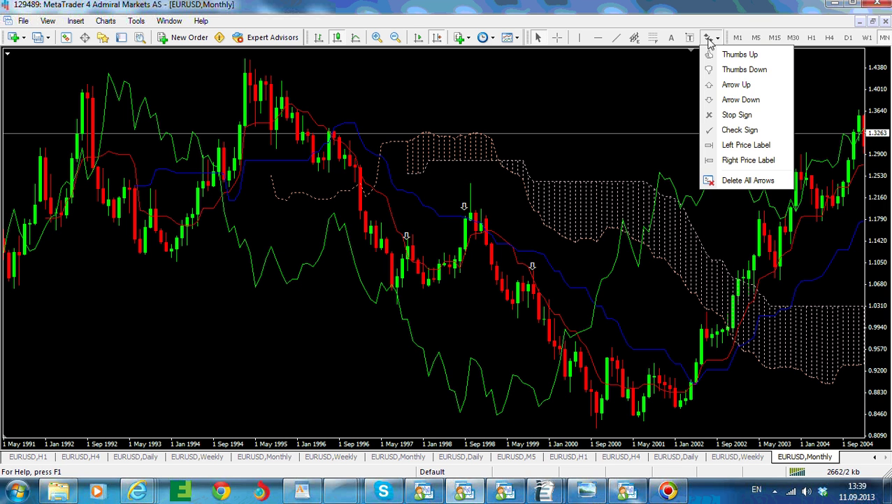
{"action": "left_click", "coordinate": [760, 101]}
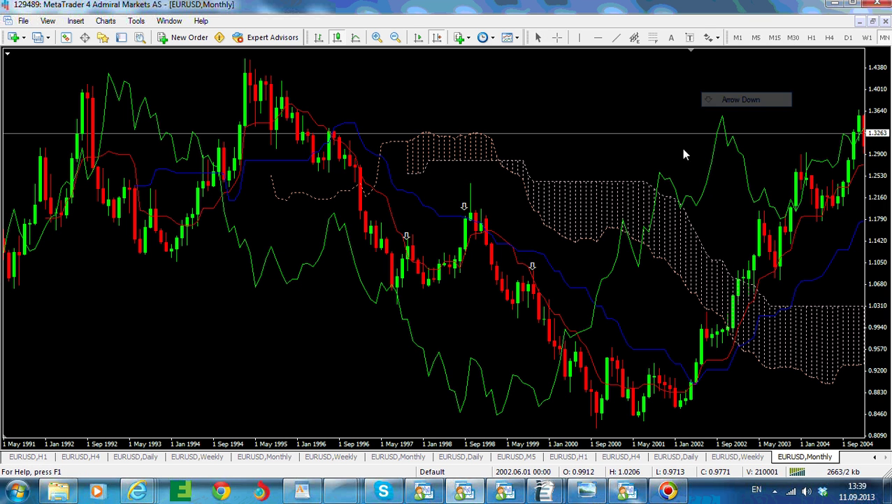
{"action": "left_click", "coordinate": [550, 290]}
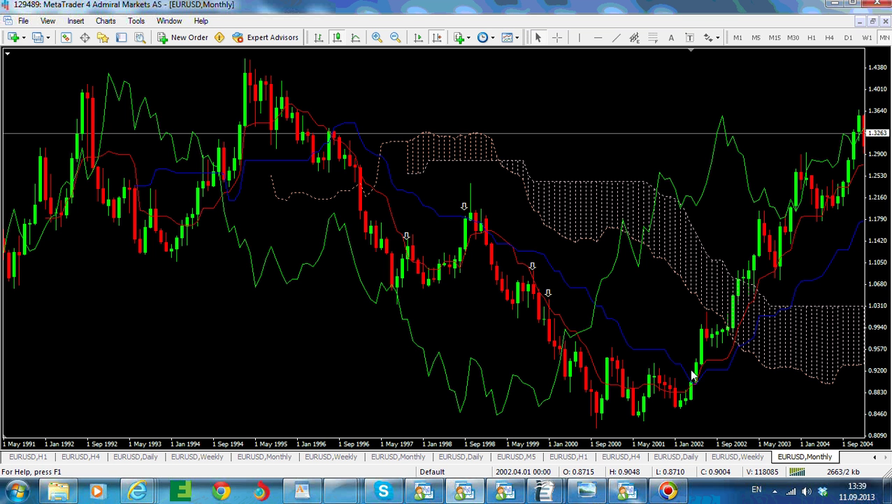
{"action": "left_click_drag", "start_coordinate": [683, 334], "coordinate": [330, 290]}
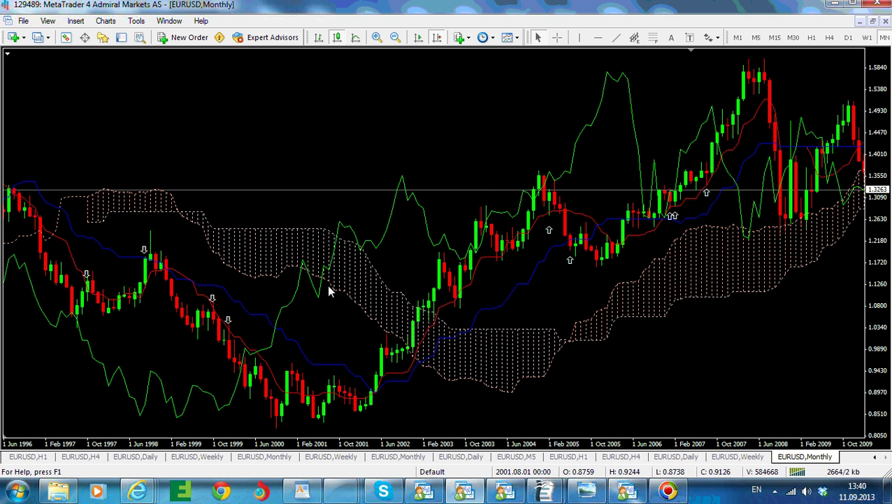
- Place a pair of up arrows side by side at the 2006 buy signal
{"action": "scroll", "coordinate": [328, 284], "scroll_direction": "down", "scroll_amount": 3}
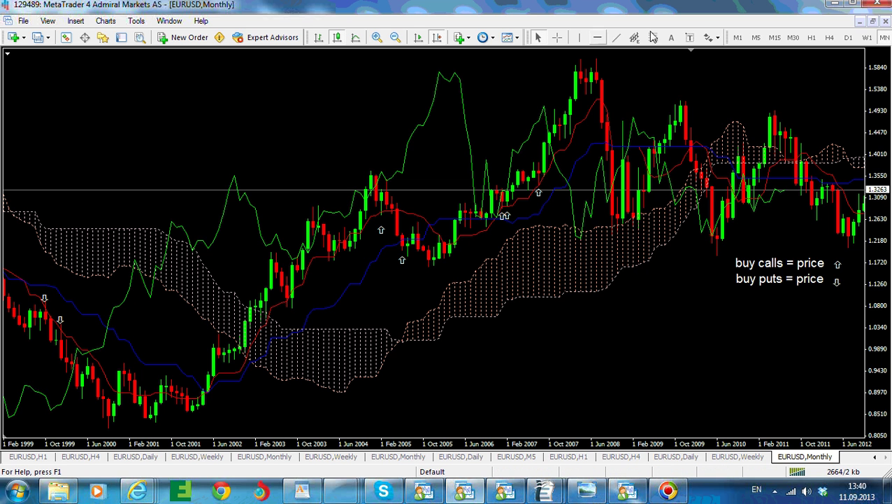
{"action": "left_click", "coordinate": [712, 37]}
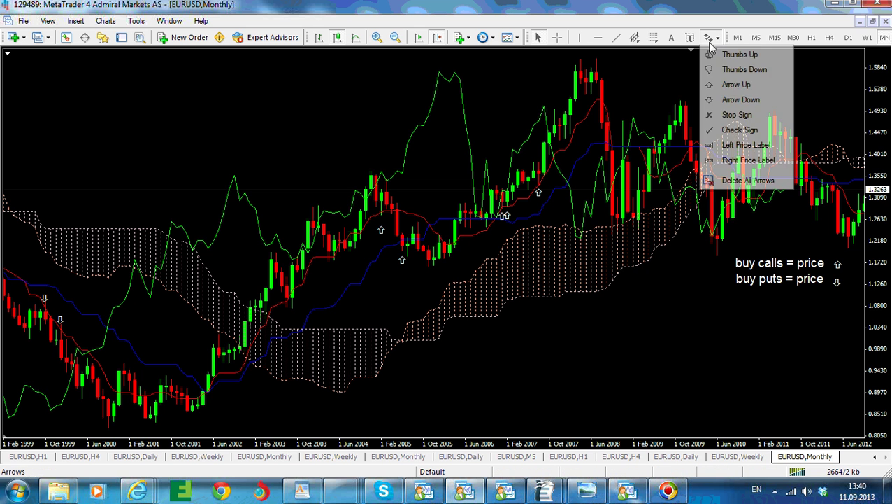
{"action": "left_click", "coordinate": [734, 85]}
{"action": "left_click", "coordinate": [476, 228]}
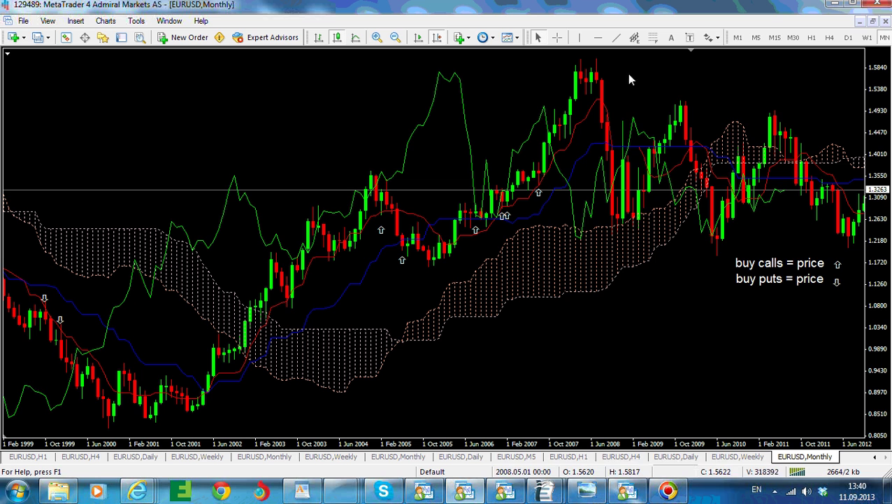
{"action": "left_click", "coordinate": [712, 37]}
{"action": "left_click", "coordinate": [705, 87]}
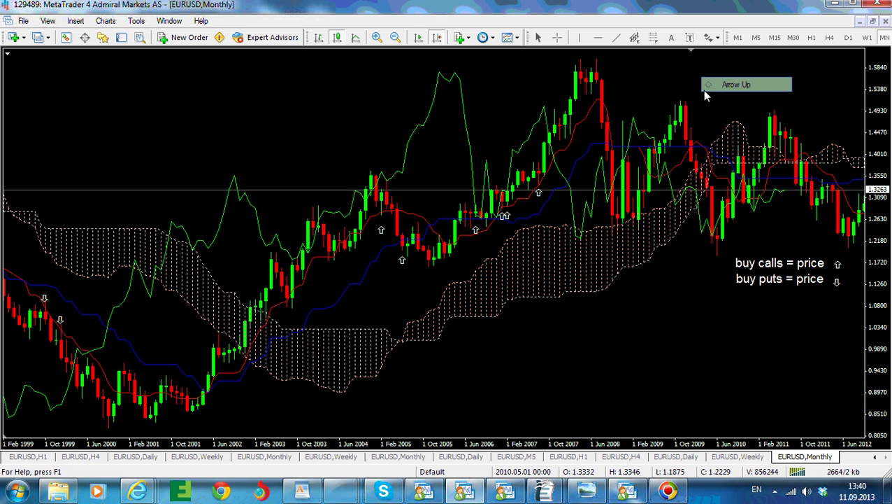
{"action": "left_click", "coordinate": [480, 230]}
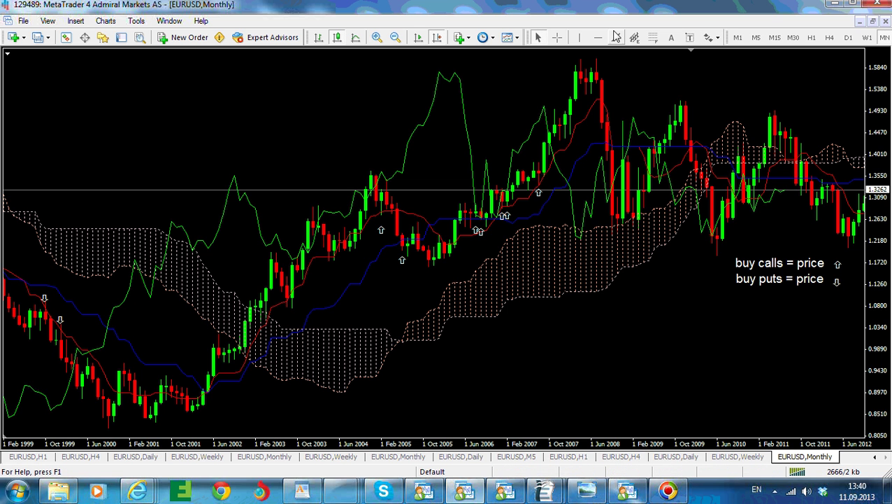
- Stack two more up arrows below the 2006 pair
{"action": "left_click", "coordinate": [712, 37]}
{"action": "left_click", "coordinate": [734, 83]}
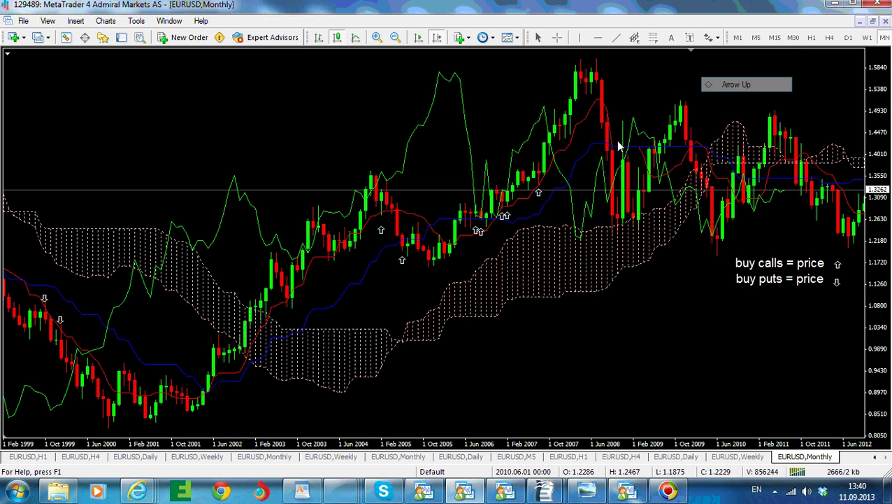
{"action": "left_click", "coordinate": [475, 238]}
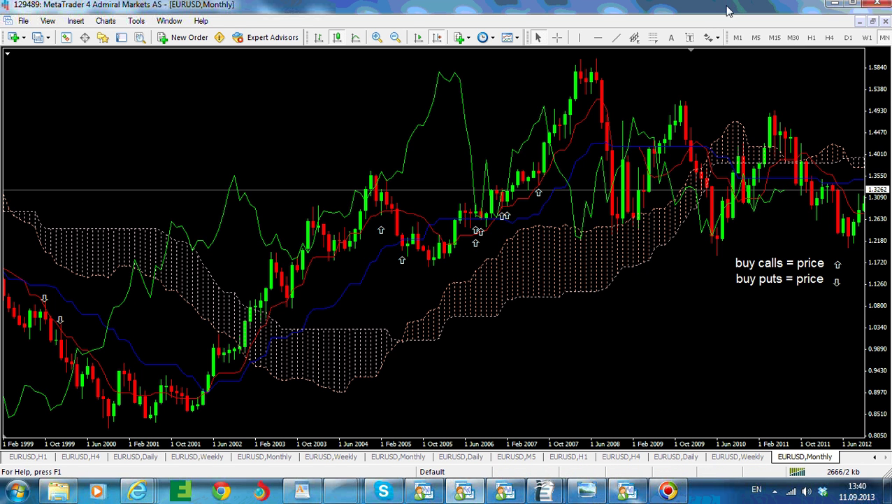
{"action": "left_click", "coordinate": [711, 39]}
{"action": "left_click", "coordinate": [731, 83]}
{"action": "left_click", "coordinate": [479, 244]}
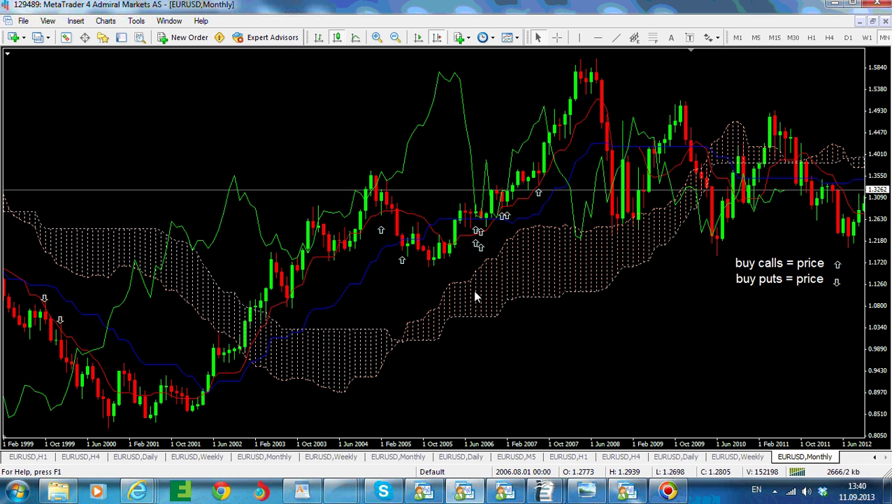
{"action": "middle_click", "coordinate": [502, 209]}
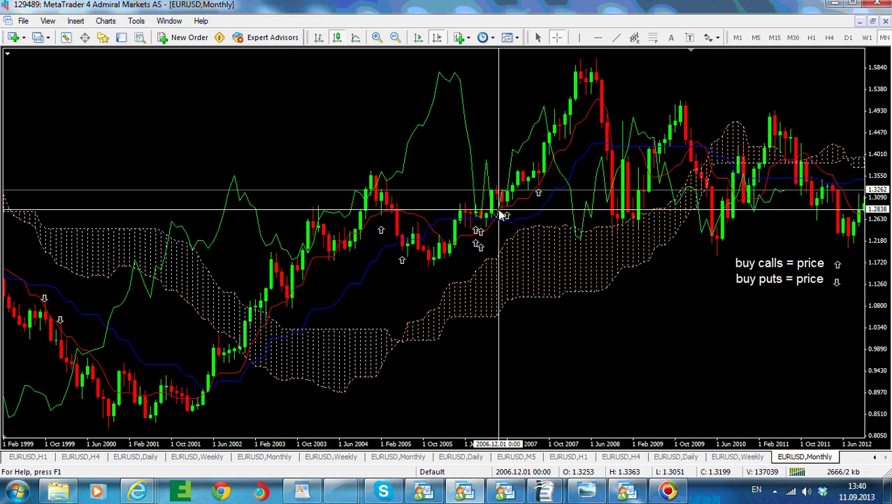
{"action": "left_click_drag", "start_coordinate": [483, 229], "coordinate": [628, 161]}
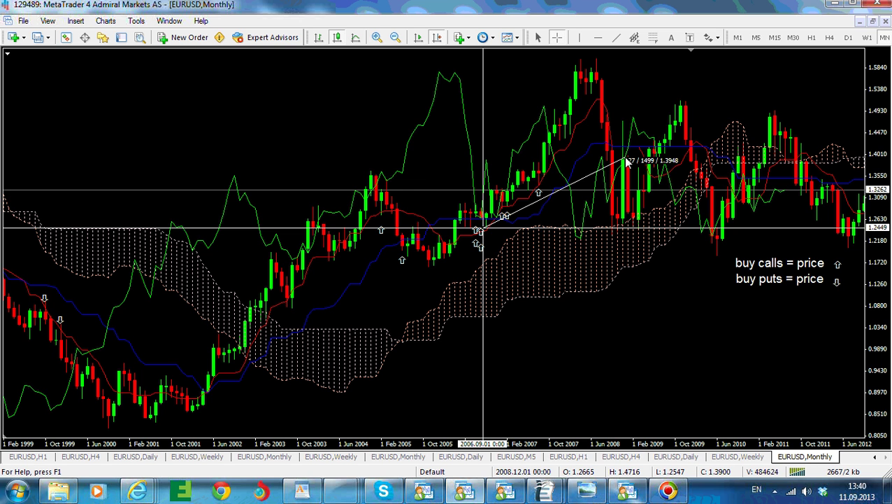
{"action": "left_click_drag", "start_coordinate": [627, 161], "coordinate": [627, 162]}
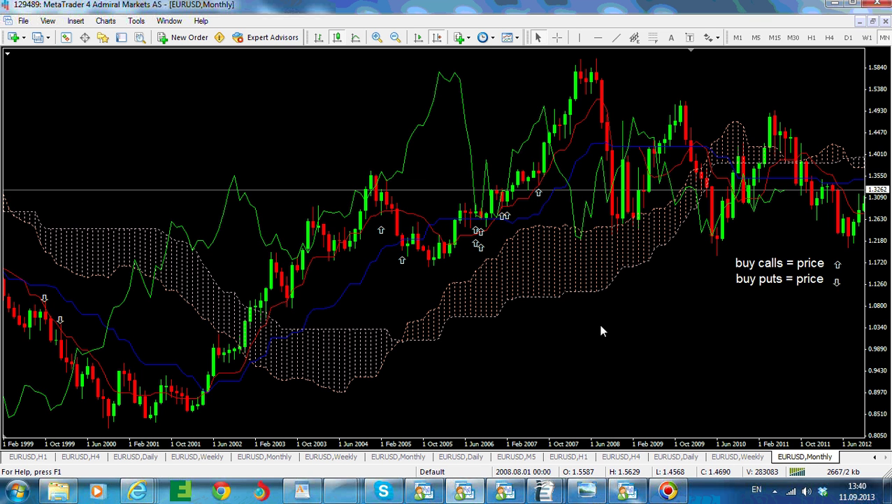